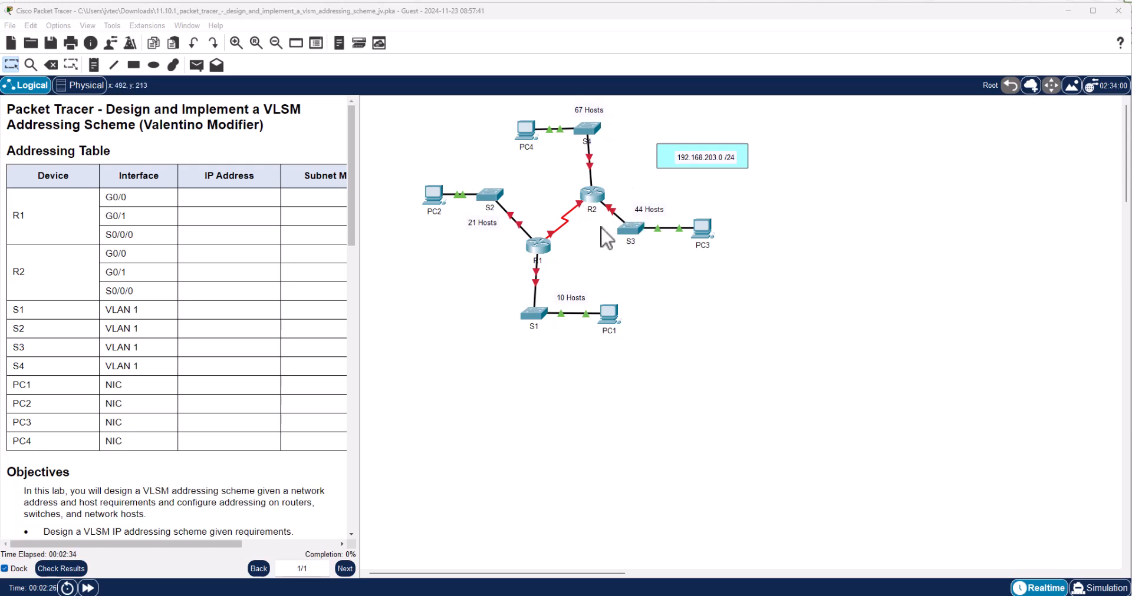
Switch to the Word instructions and fill the design table's Number of Hosts Needed column with 67, 44, 21, 10 and 2.
key(alt+Tab)
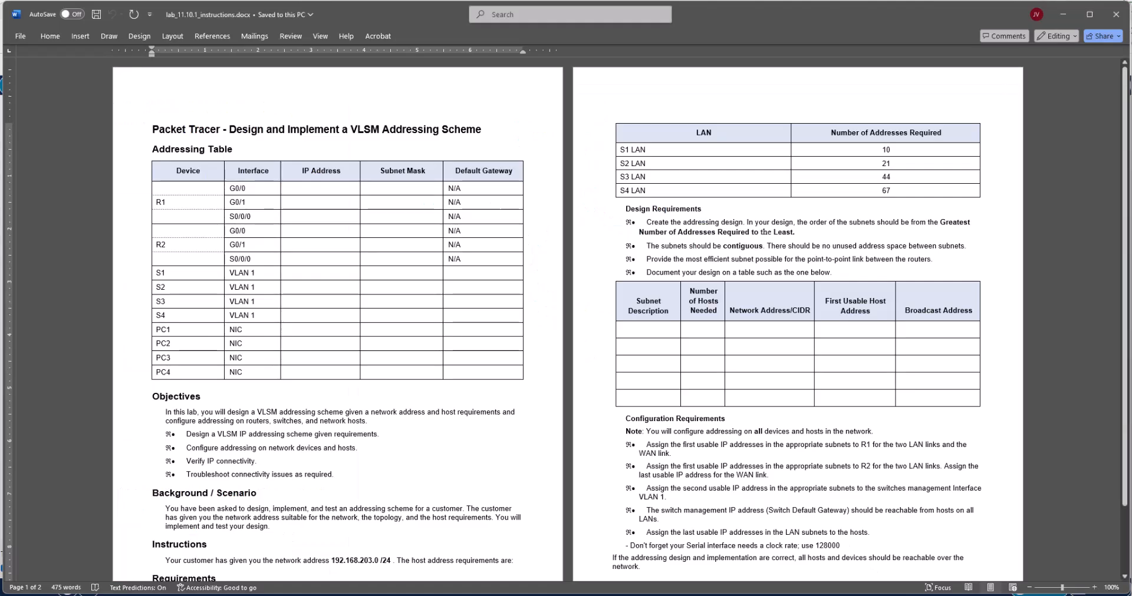
click(704, 330)
text(67)
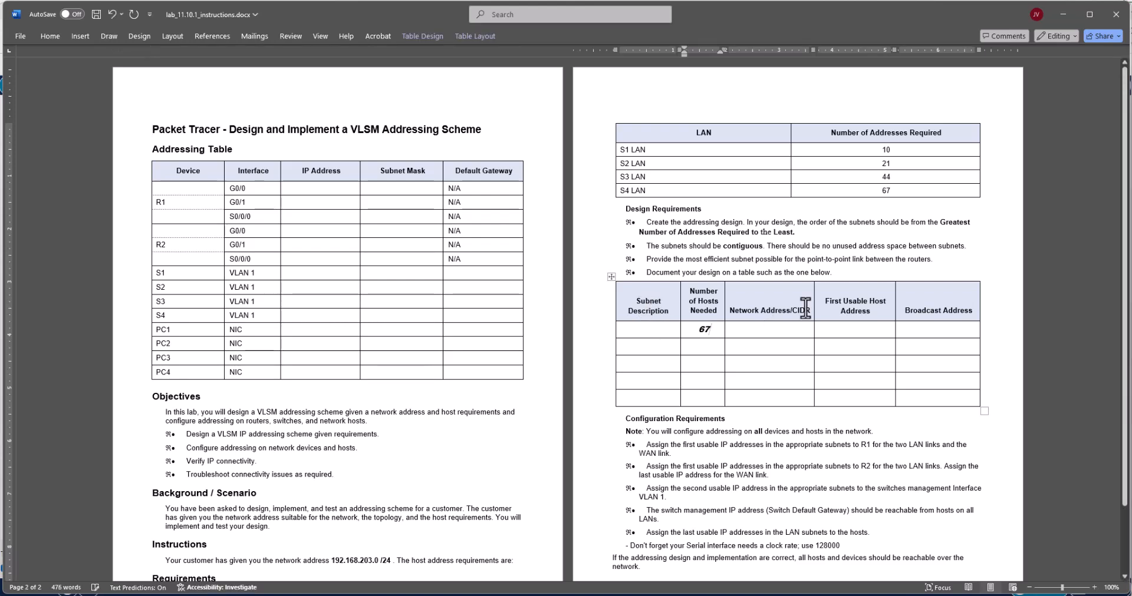
click(706, 347)
text(44)
click(707, 363)
text(21)
text(10)
click(721, 400)
text(2)
Enter subnet size 128 with prefix /25 for the 67-host row and 64 with /26 for the 44-host row.
click(699, 329)
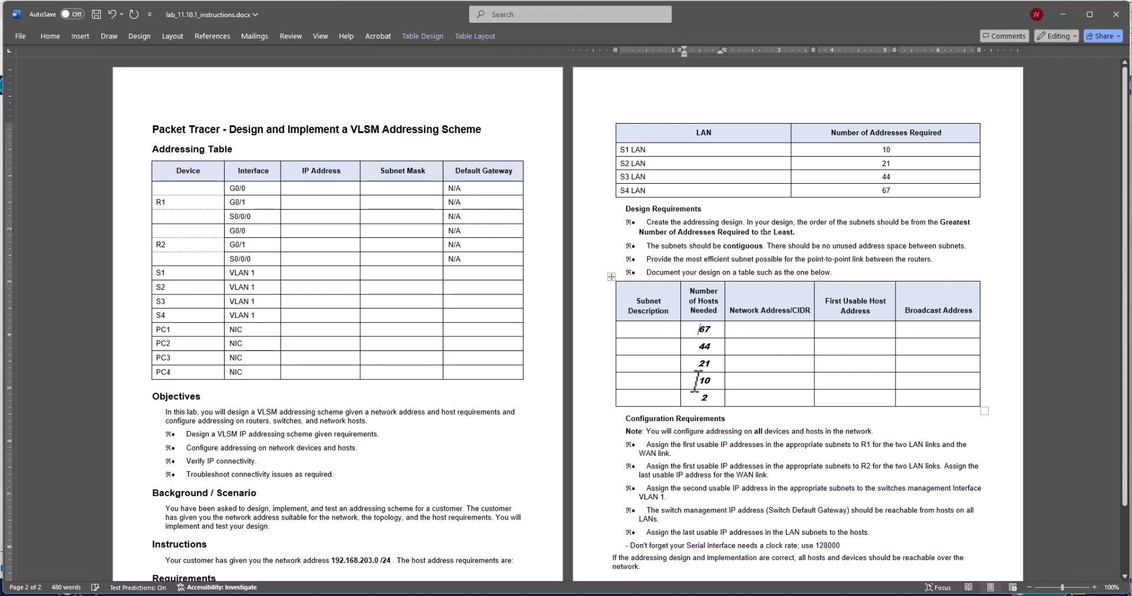
click(664, 328)
text(128)
text(/25)
click(663, 348)
text(64)
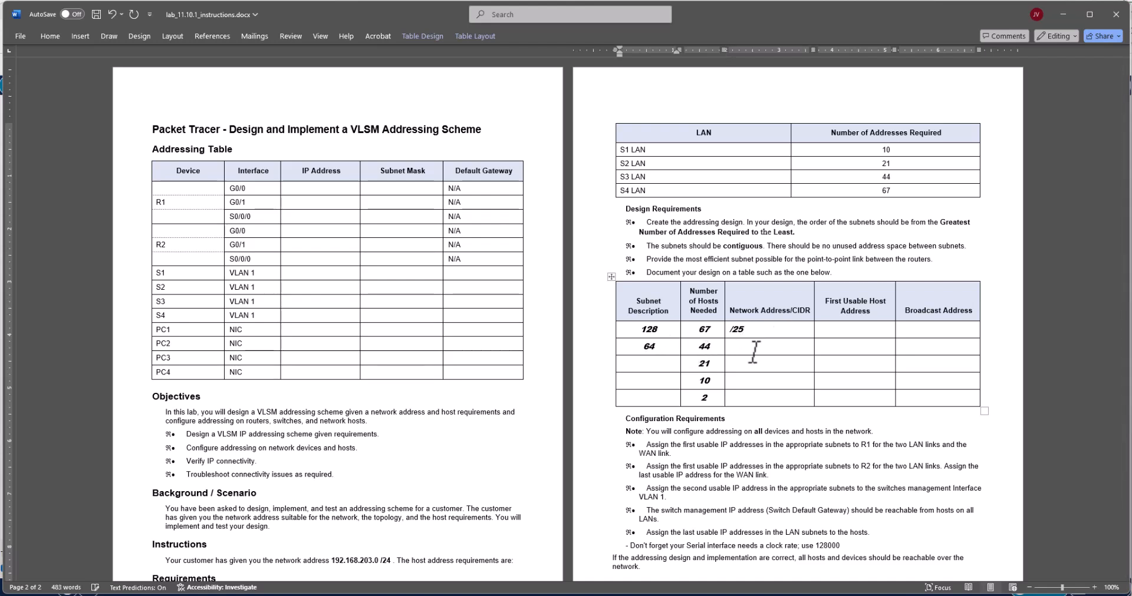
click(781, 352)
text(/26)
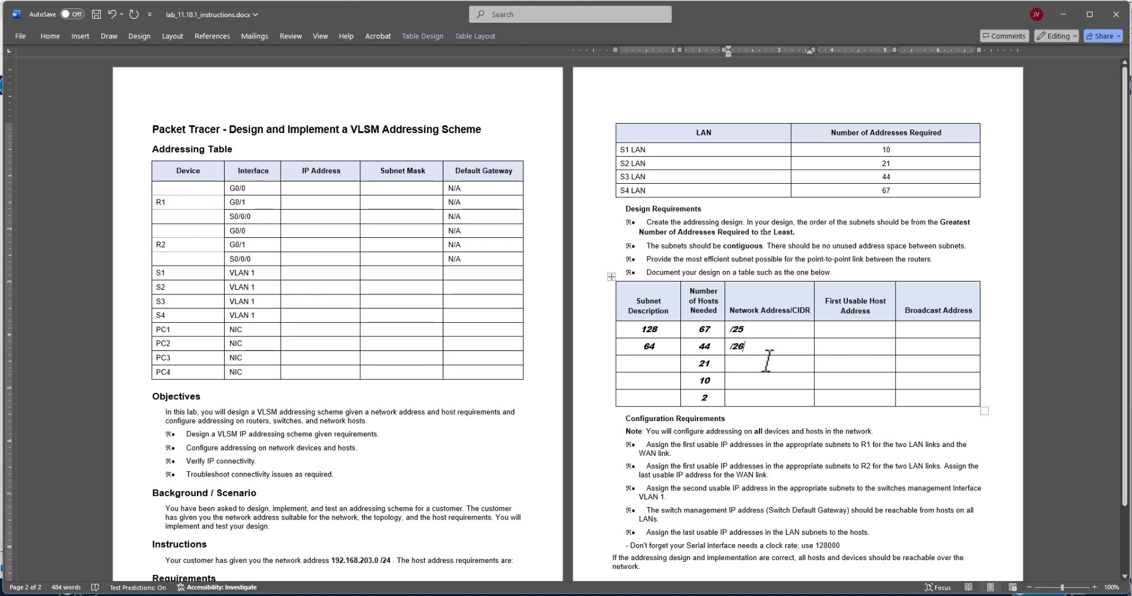
Enter sizes and prefixes for the remaining rows: 32 with /27, 16 with /28, and 4 with /30.
click(669, 362)
text(32)
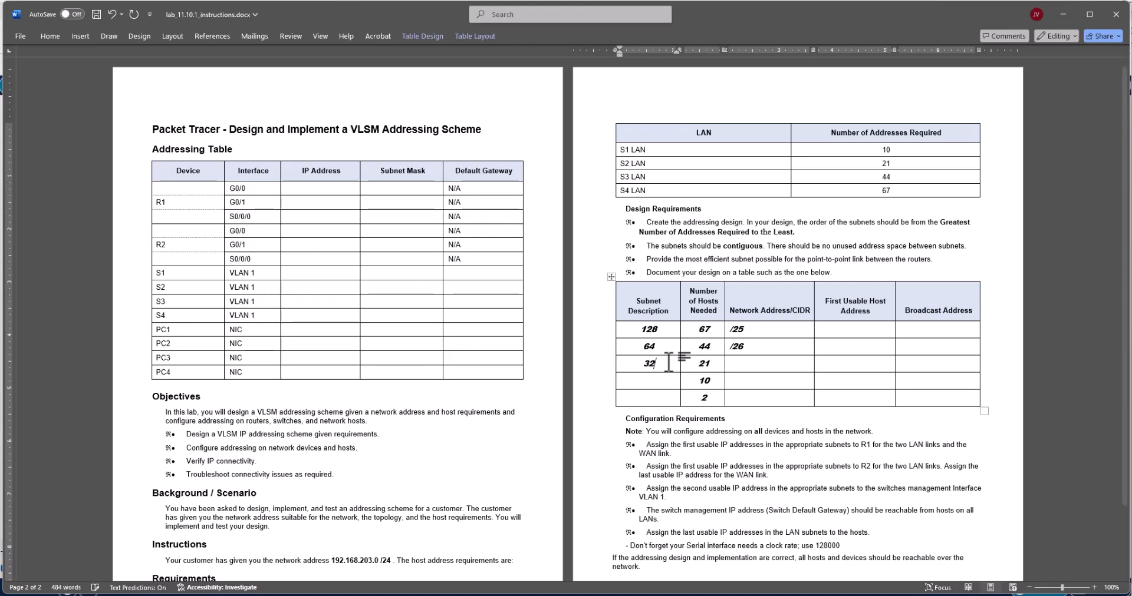
click(736, 363)
text(/27)
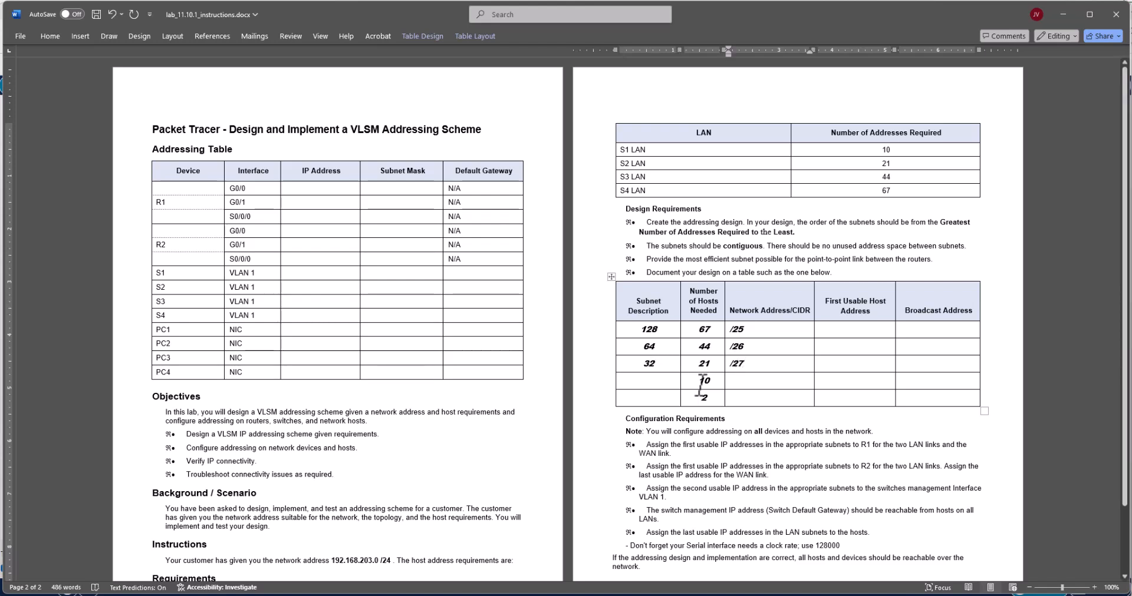
click(672, 382)
text(16)
click(738, 380)
text(/28)
text(4)
text(/30)
Review the design requirements on subnet ordering and contiguous address space.
drag(729, 310, 777, 312)
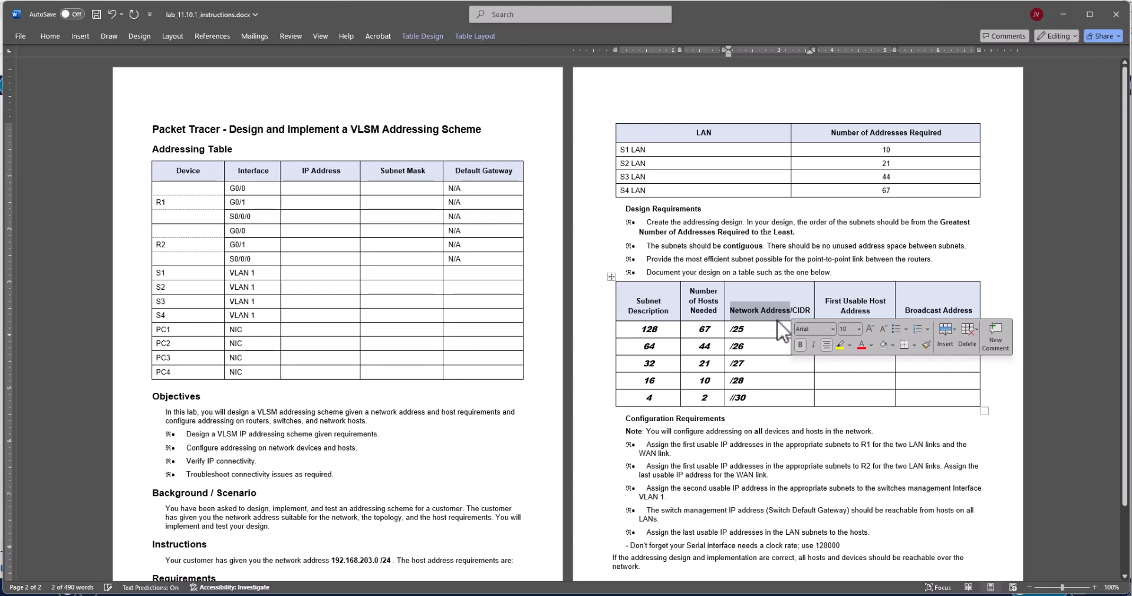
click(772, 329)
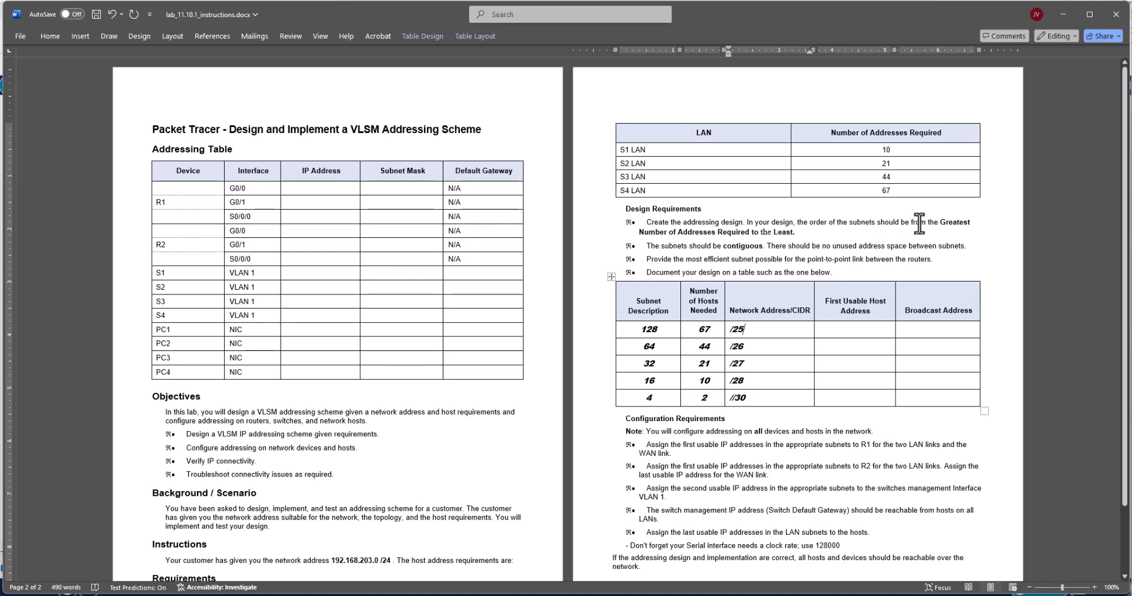
drag(911, 223, 949, 235)
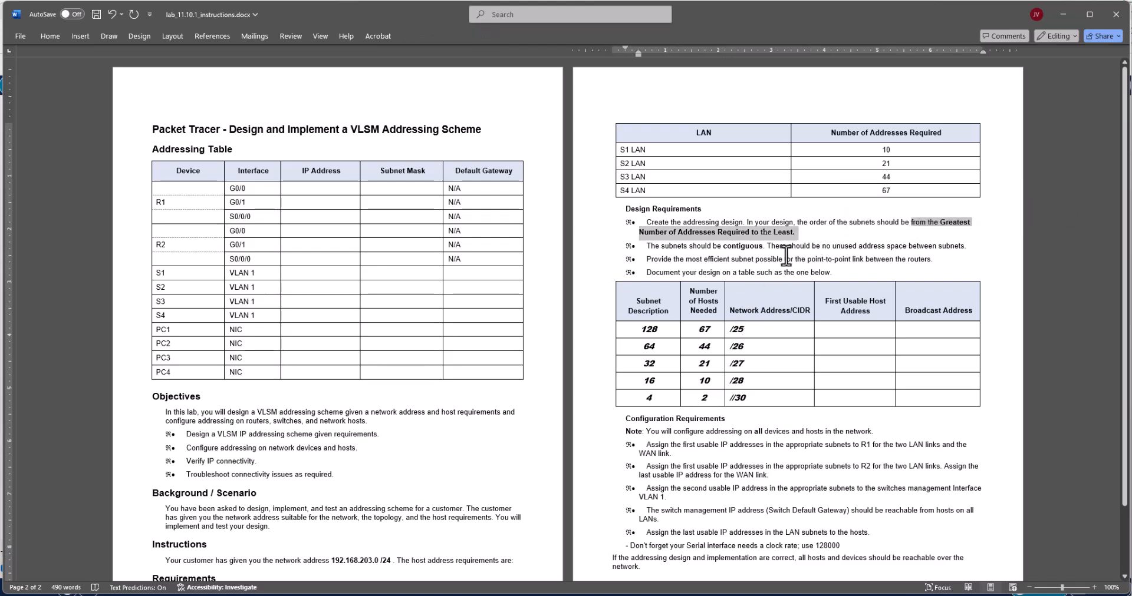
drag(812, 246, 937, 249)
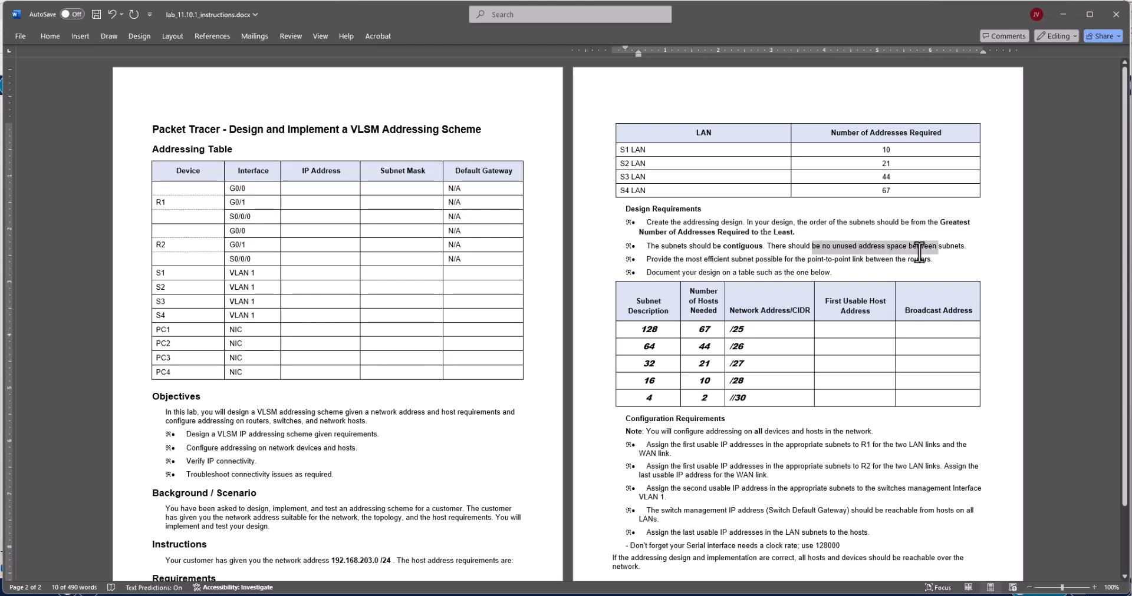
click(787, 248)
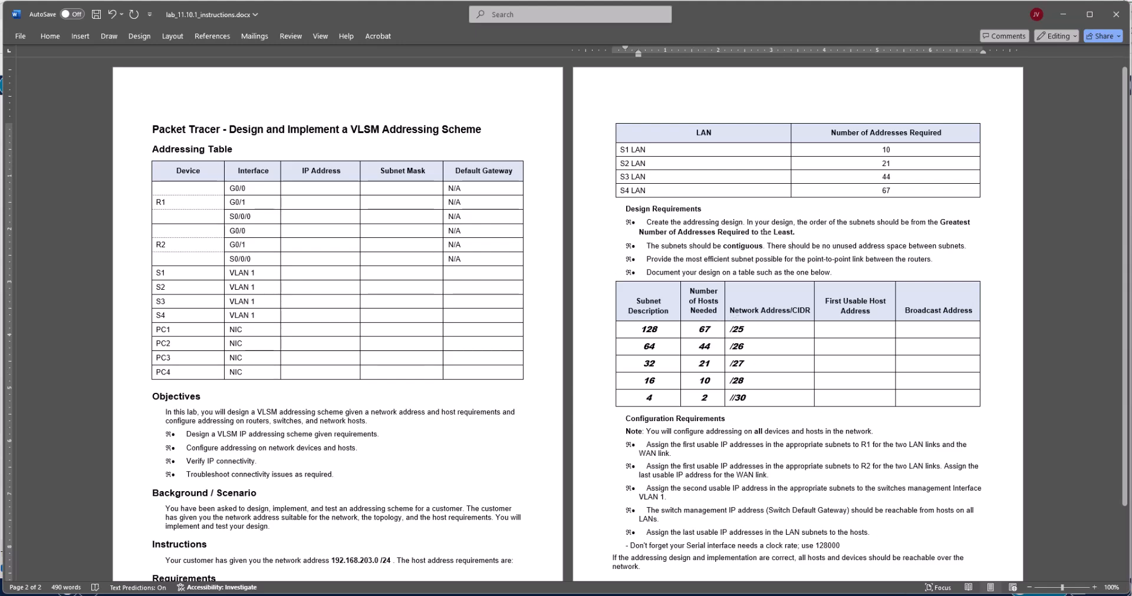
Check the given network in the Packet Tracer topology, and enter 192.168.203.0 before /25 in the 67-host row of the Word table.
click(855, 595)
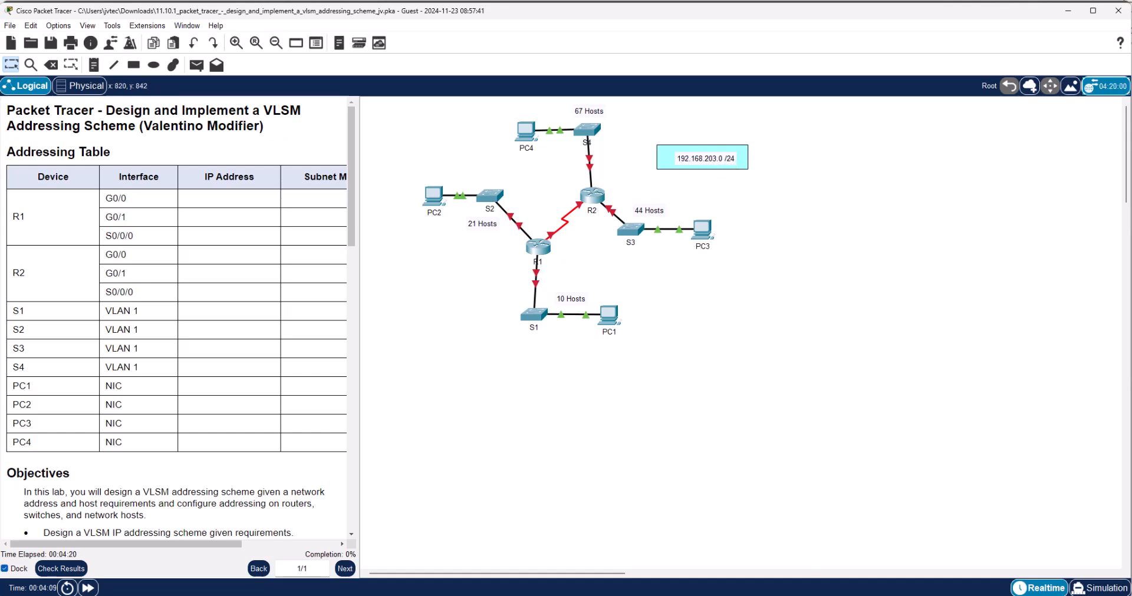
click(822, 595)
click(761, 328)
text(192.168.203.0 /25)
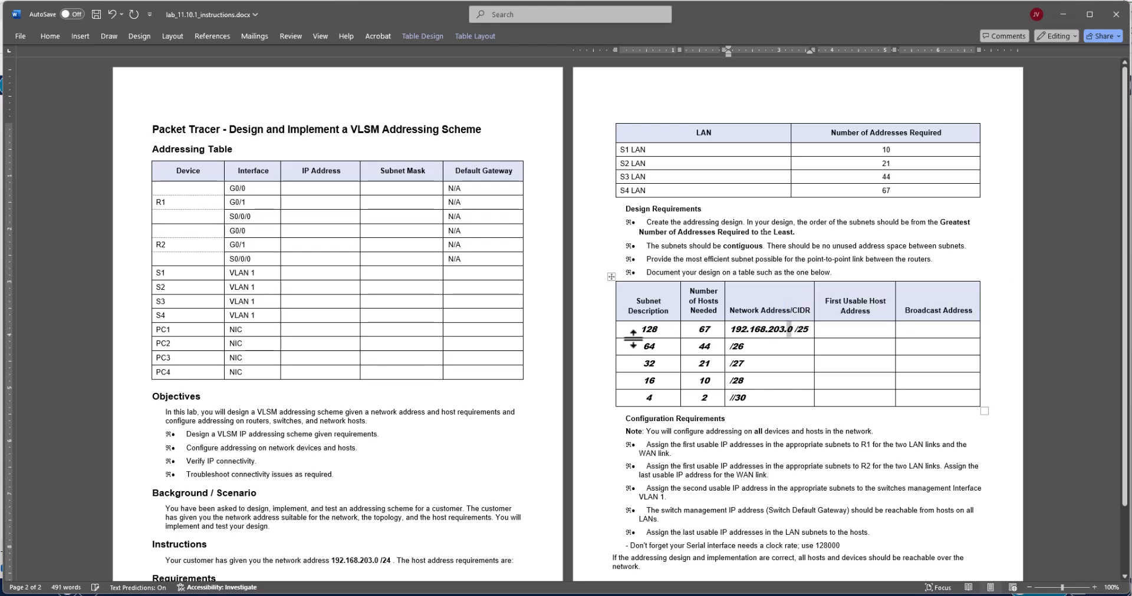
Copy the network address to the 44-host row, change it to 192.168.203.128/26, and widen the Network Address/CIDR column to fit.
double_click(656, 328)
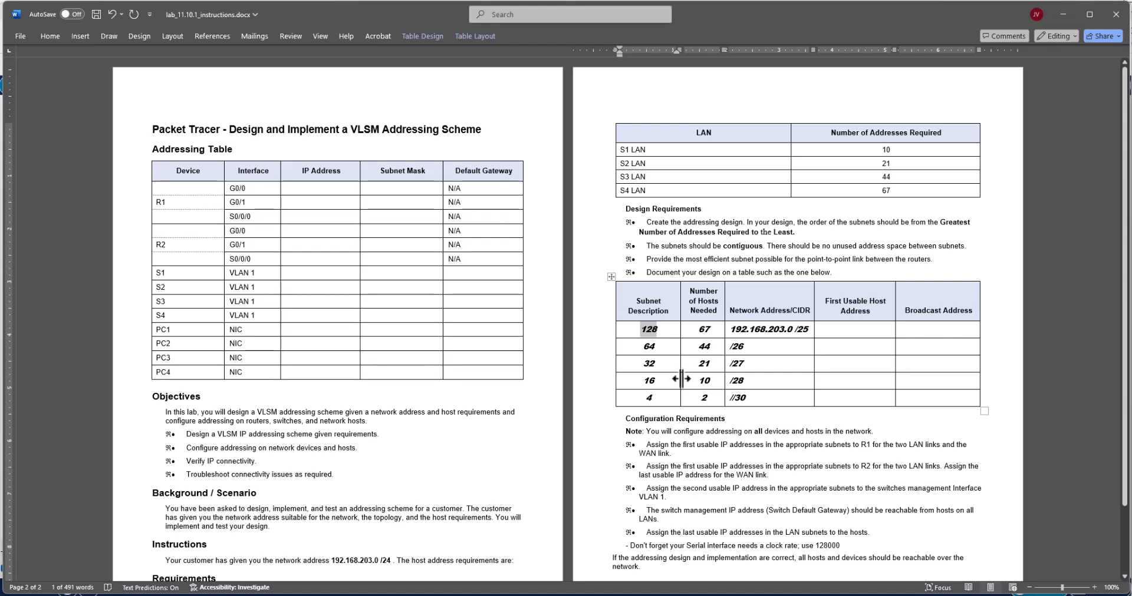
click(709, 329)
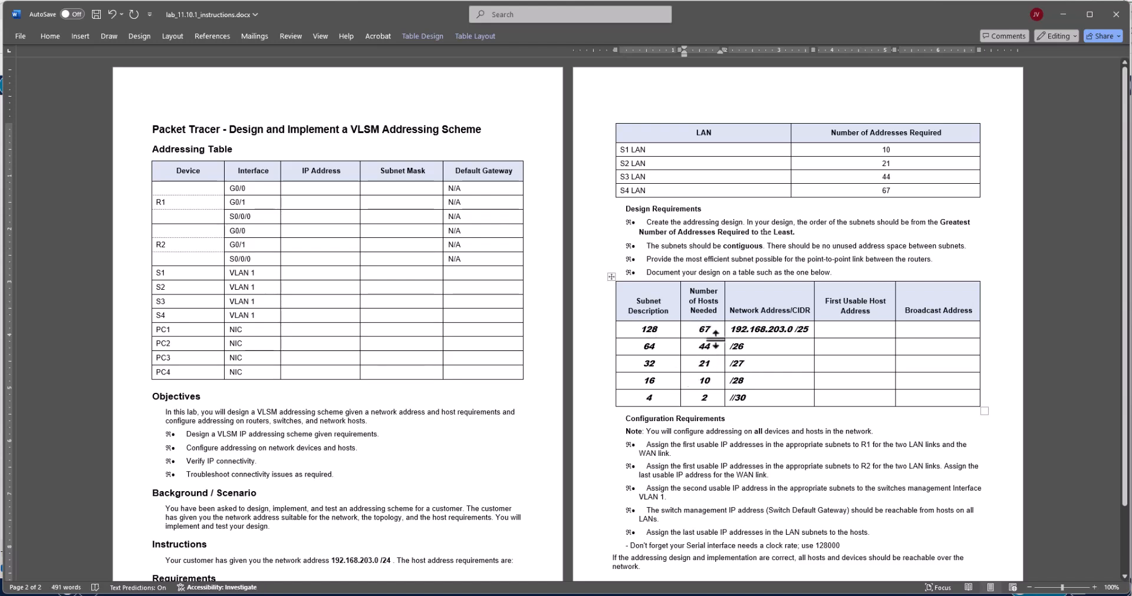
click(659, 336)
double_click(653, 329)
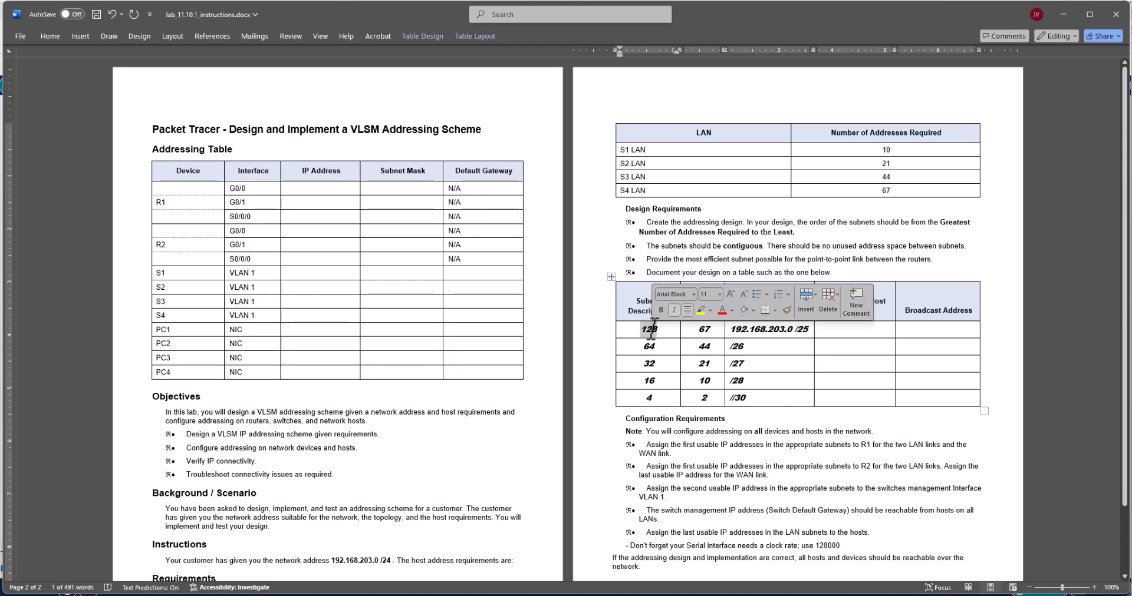
click(787, 330)
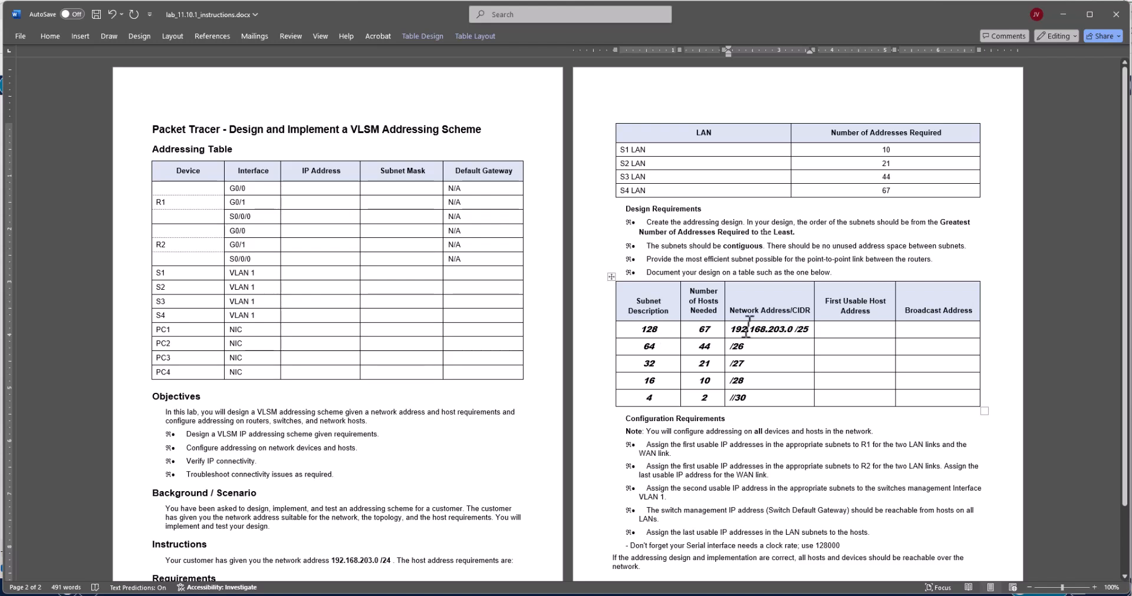
drag(794, 330, 735, 333)
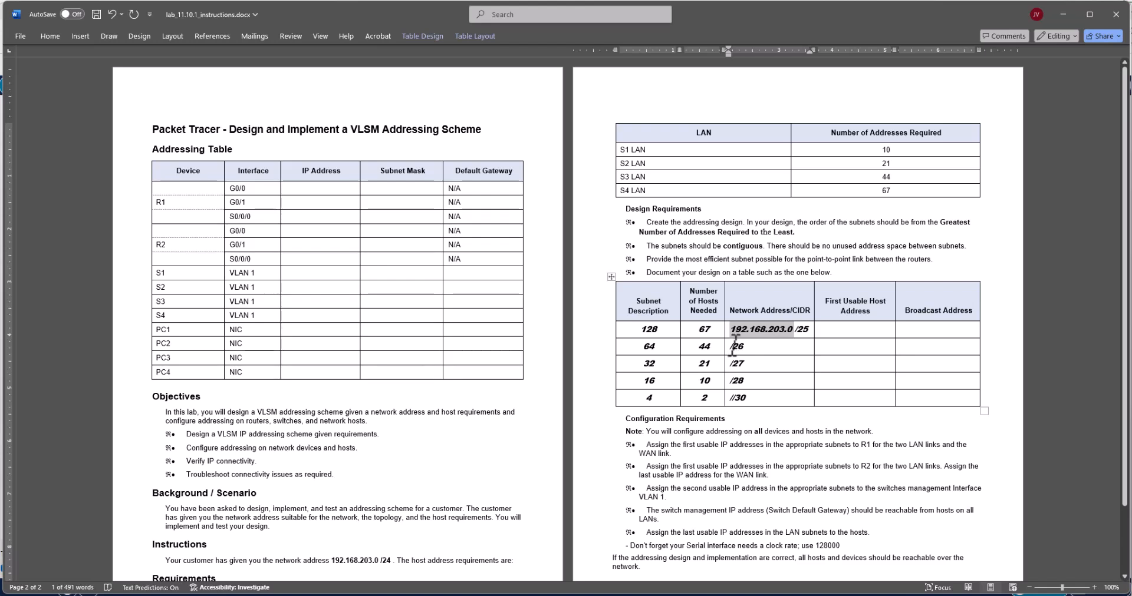
key(ctrl+c)
click(731, 347)
key(ctrl+v)
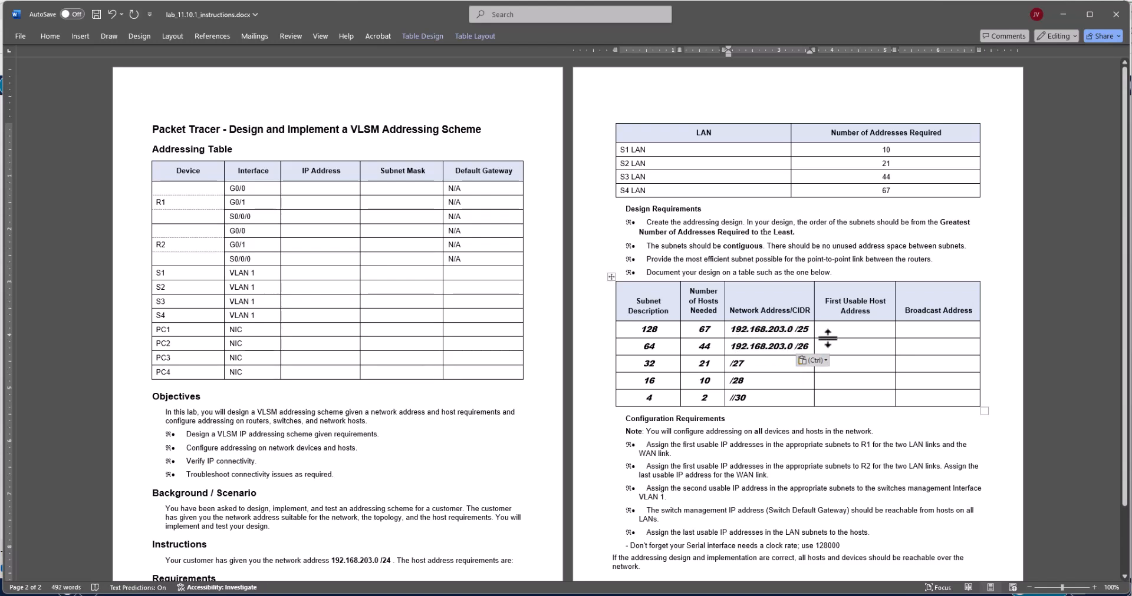
key(BackSpace)
text(128)
key(BackSpace)
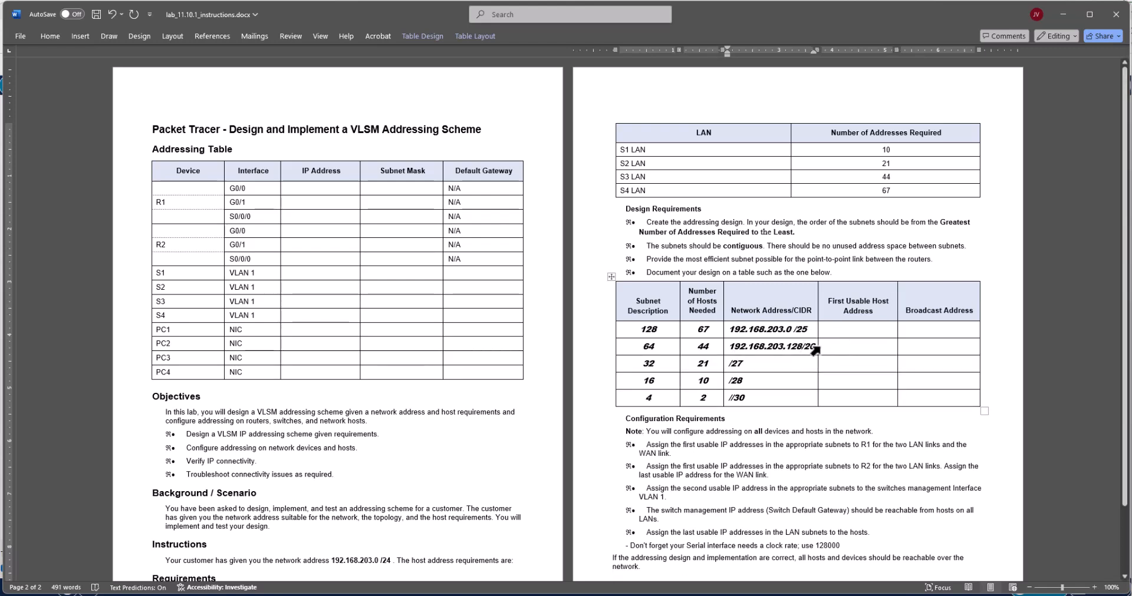
drag(816, 351, 826, 350)
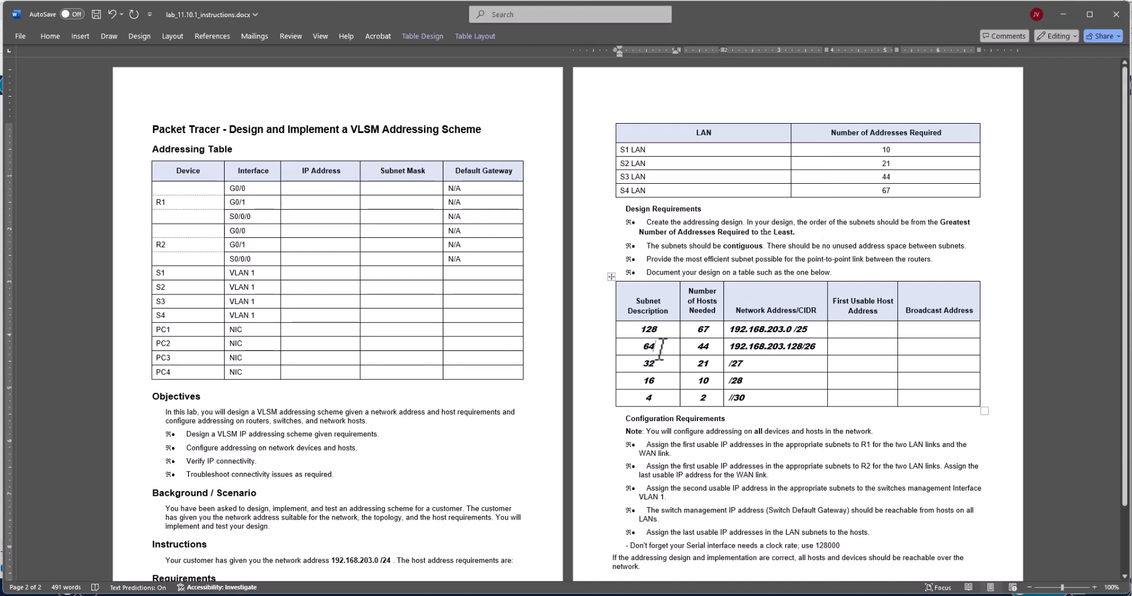
Copy the 44-host row's network address to the 21-host row and change it to 192.168.203.192/27.
double_click(660, 348)
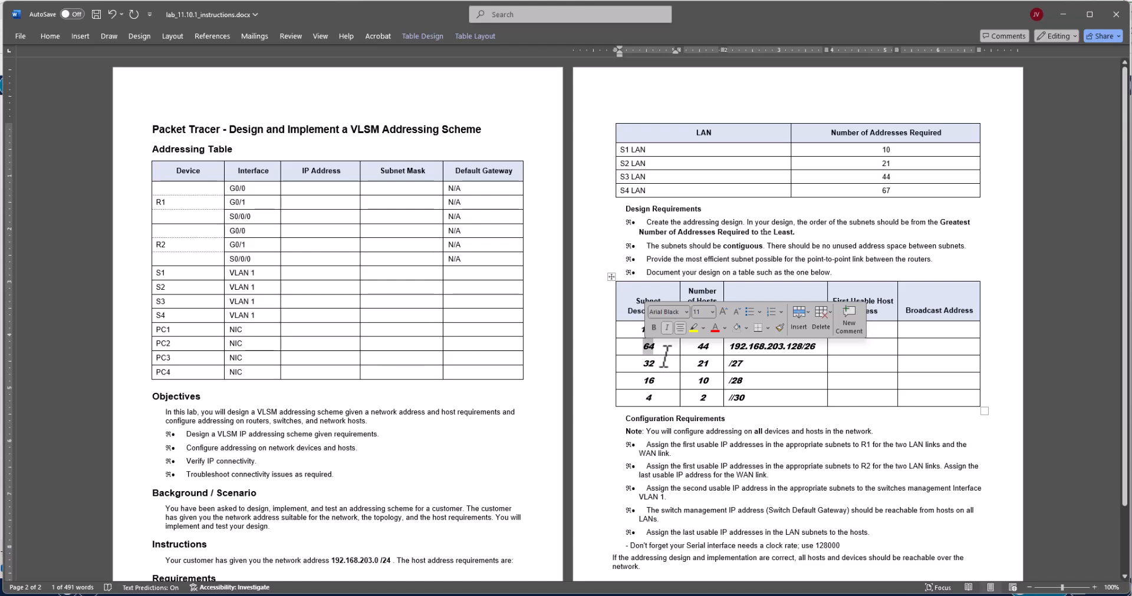
click(664, 353)
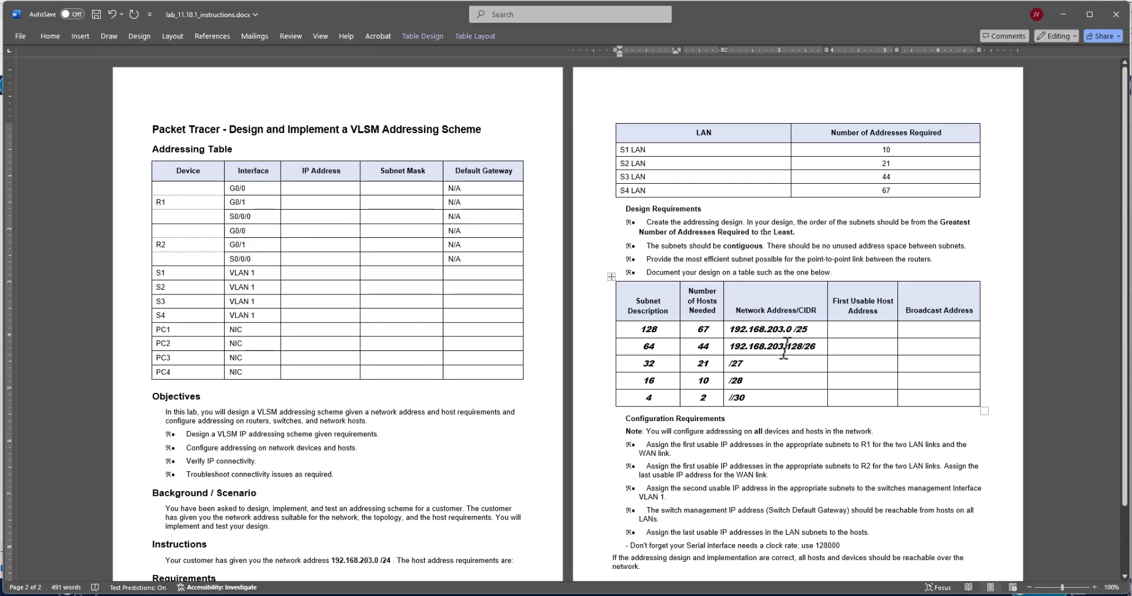
drag(789, 346, 802, 347)
click(651, 344)
double_click(651, 345)
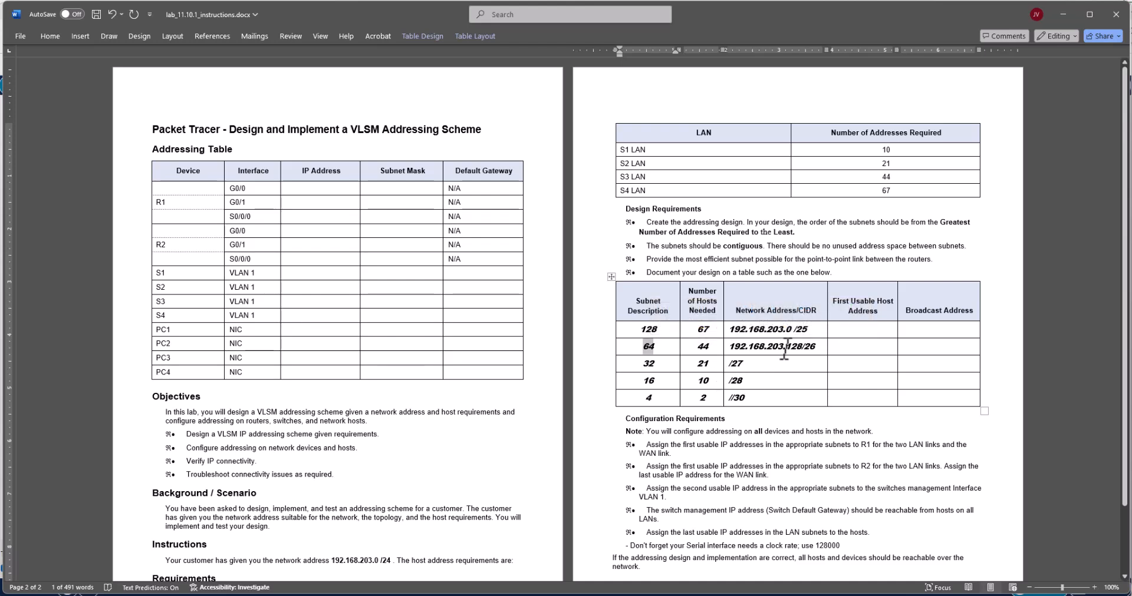
drag(788, 346, 802, 346)
click(789, 345)
drag(789, 346, 729, 346)
key(ctrl+c)
click(729, 364)
key(ctrl+v)
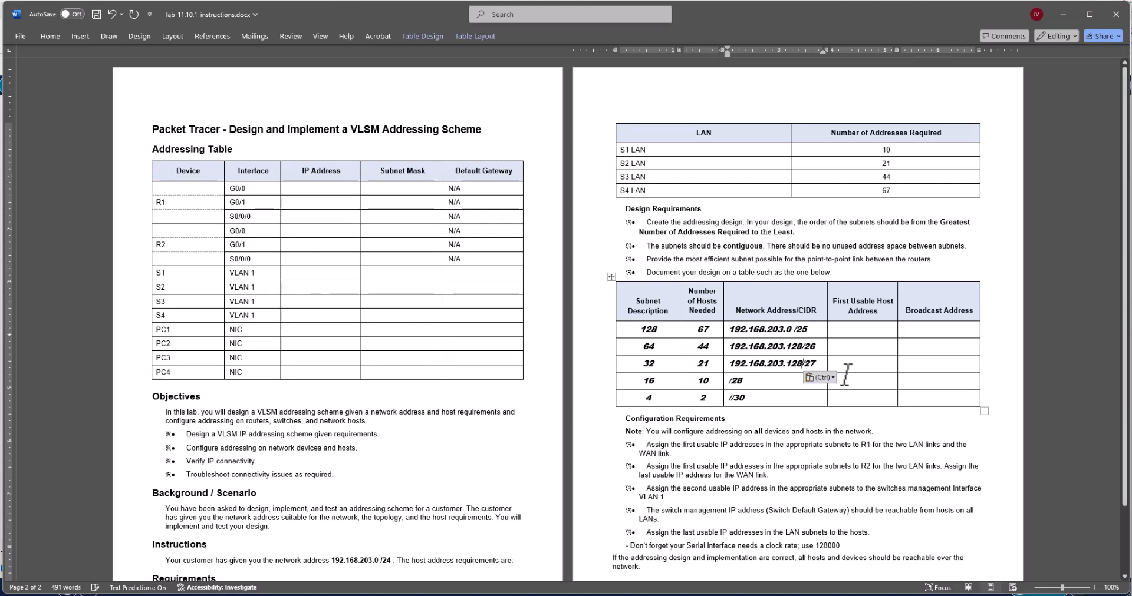
key(BackSpace)
key(BackSpace)
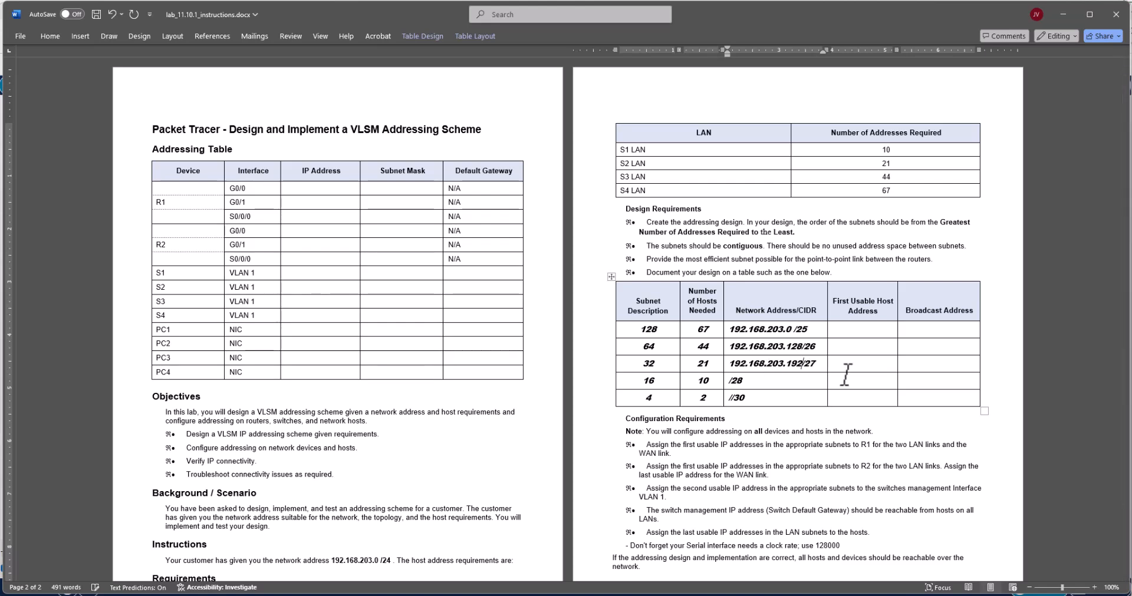
Copy the 21-host row's network address to the 10-host row and change it to 192.168.203.224/28.
double_click(647, 363)
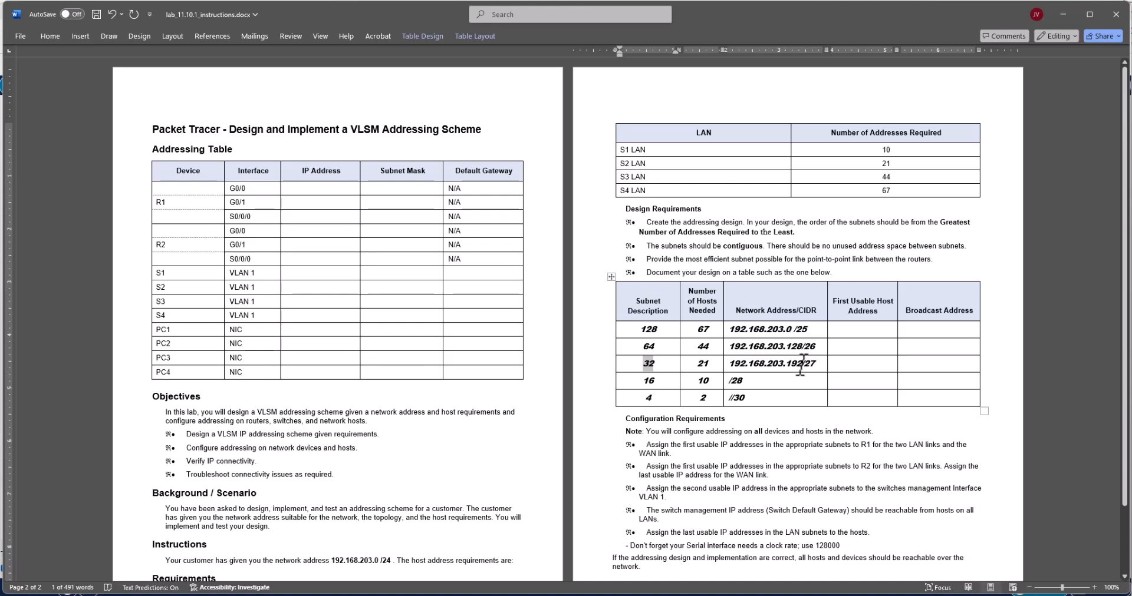
drag(794, 364, 789, 363)
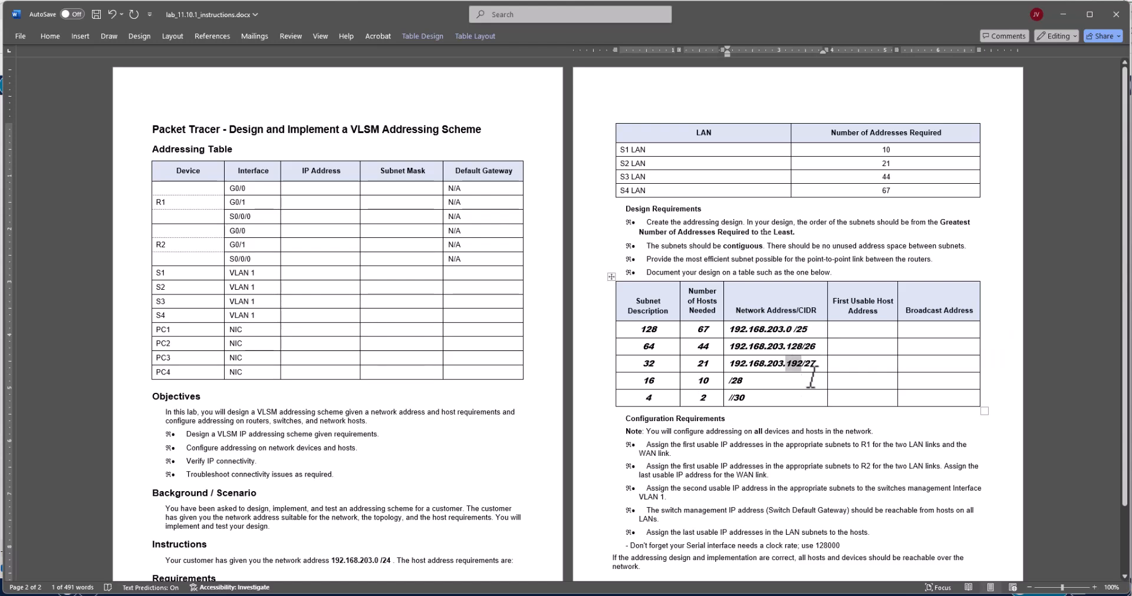
drag(801, 364, 738, 362)
key(ctrl+c)
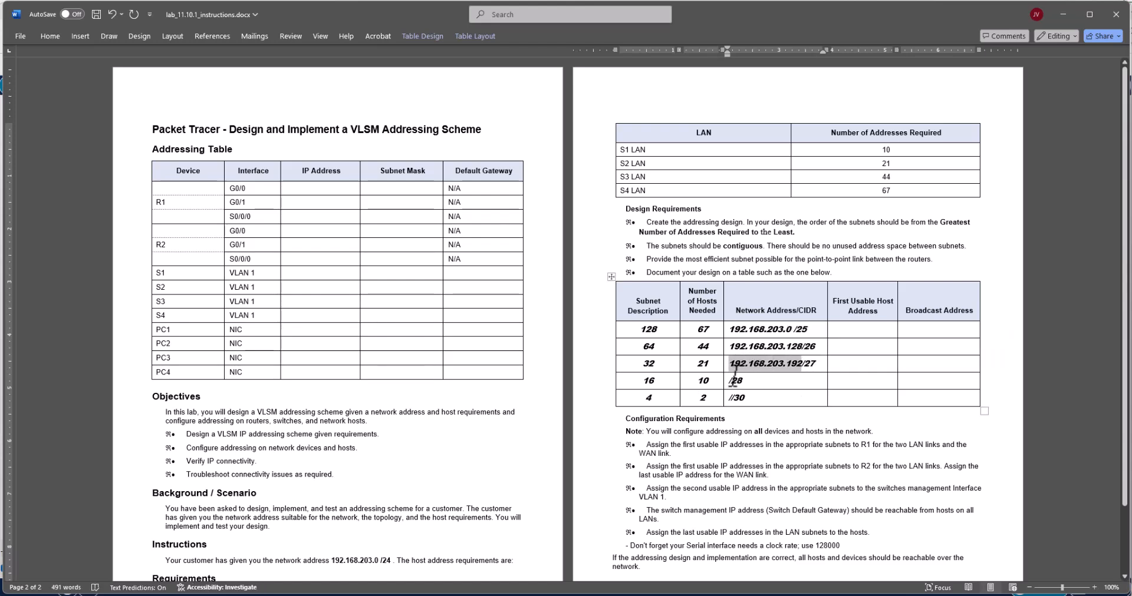
click(729, 381)
key(ctrl+v)
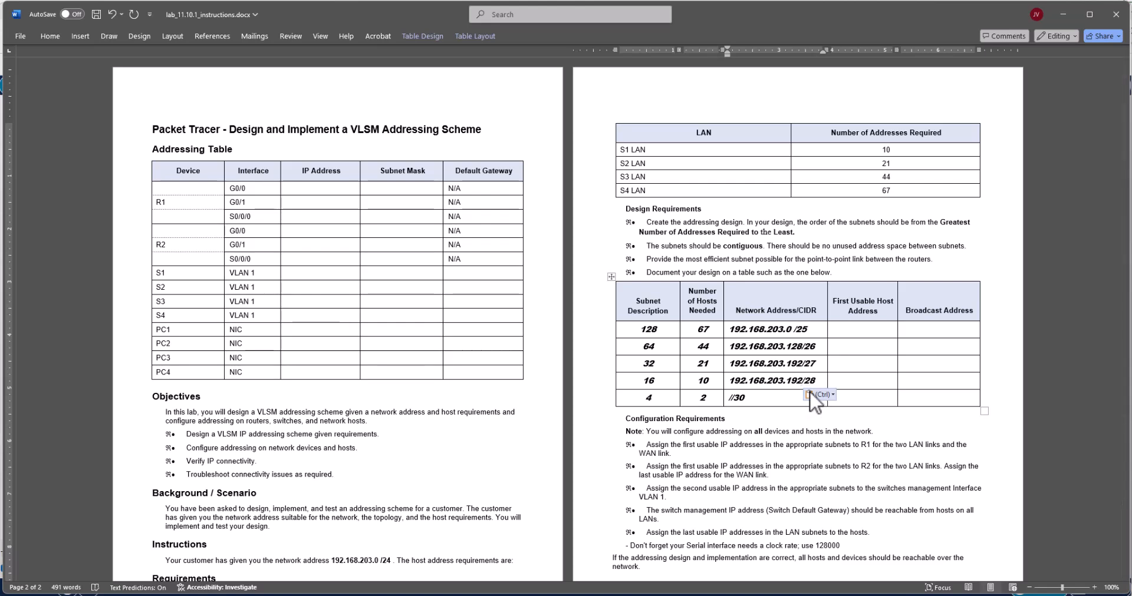
key(BackSpace)
key(BackSpace)
key(BackSpace)
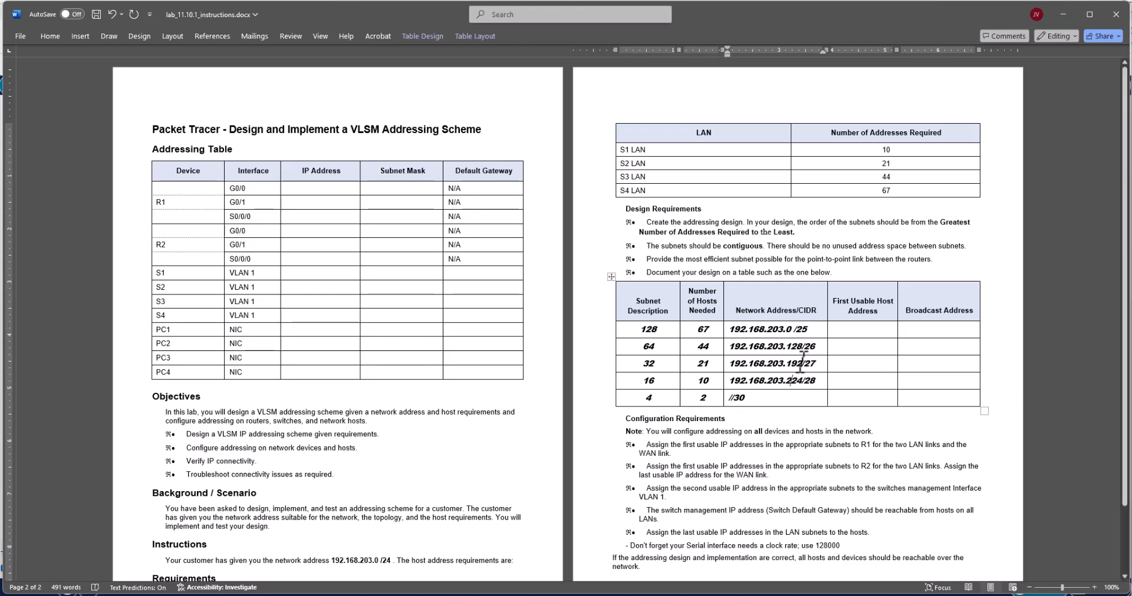
Copy the 10-host row's network address to the 2-host row and change it to 192.168.203.240/30.
double_click(651, 363)
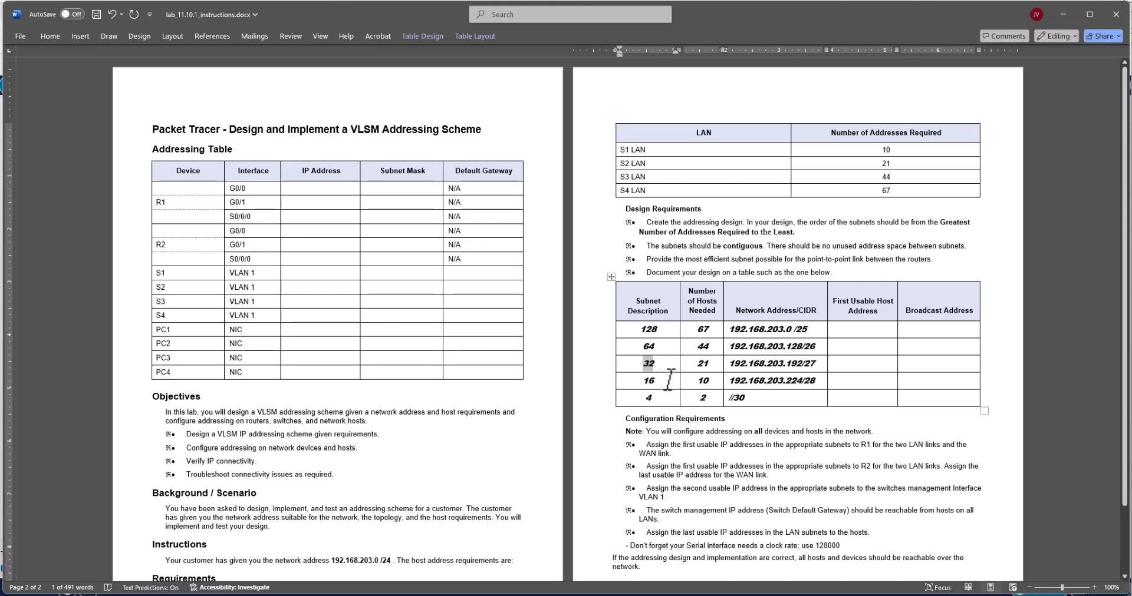
drag(803, 380, 743, 383)
key(ctrl+c)
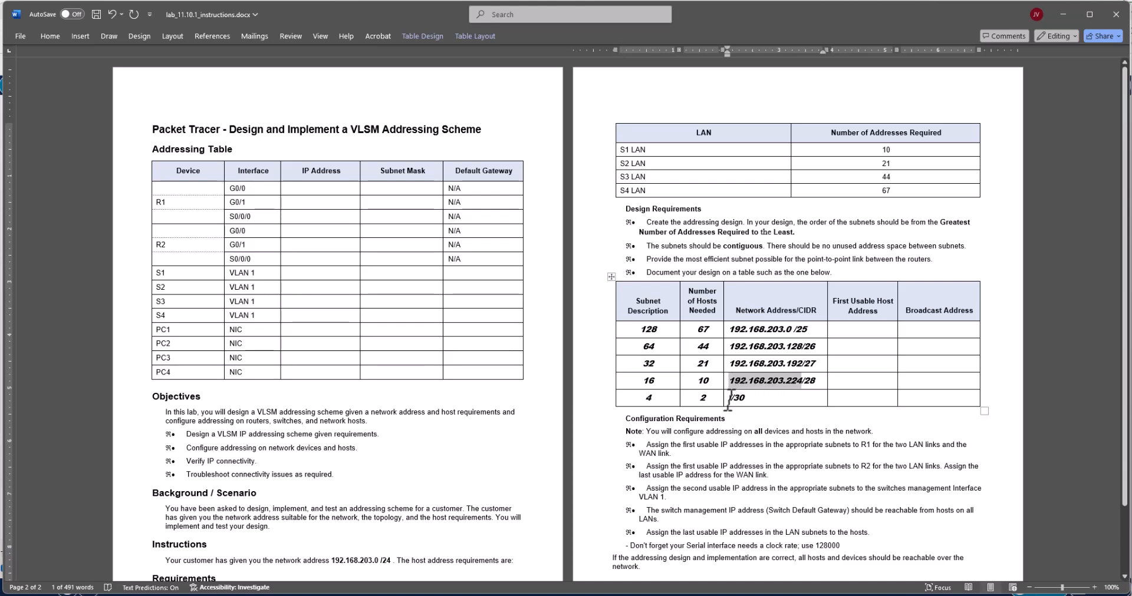
click(730, 397)
key(ctrl+v)
key(BackSpace)
key(BackSpace)
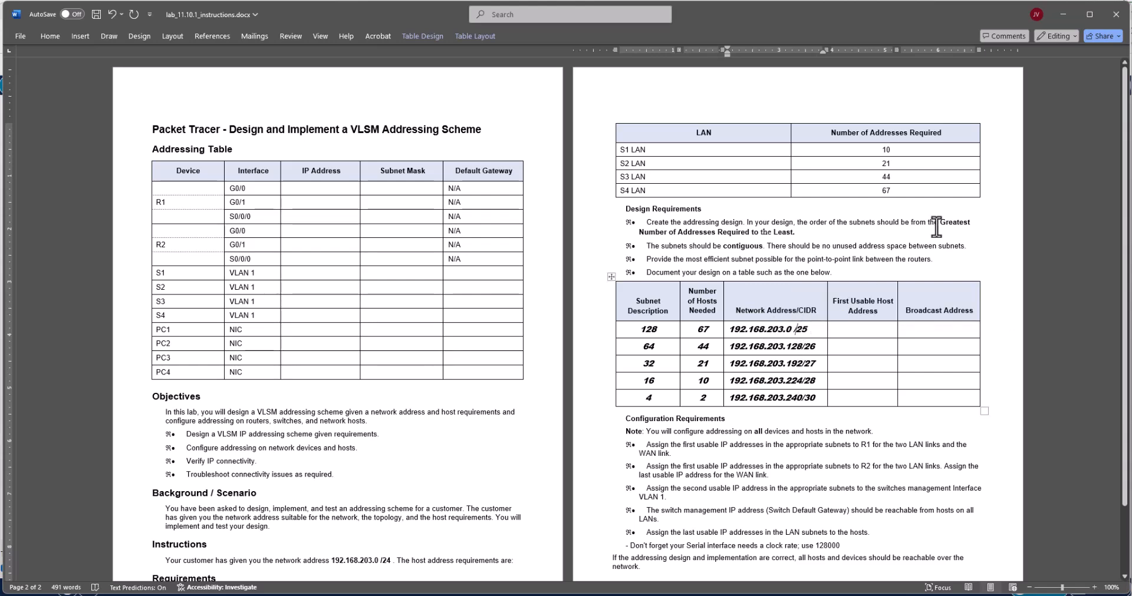
Check the Packet Tracer topology, and enter .1 as first usable host and .127 as broadcast address in the Word table's 67-host row.
click(1061, 15)
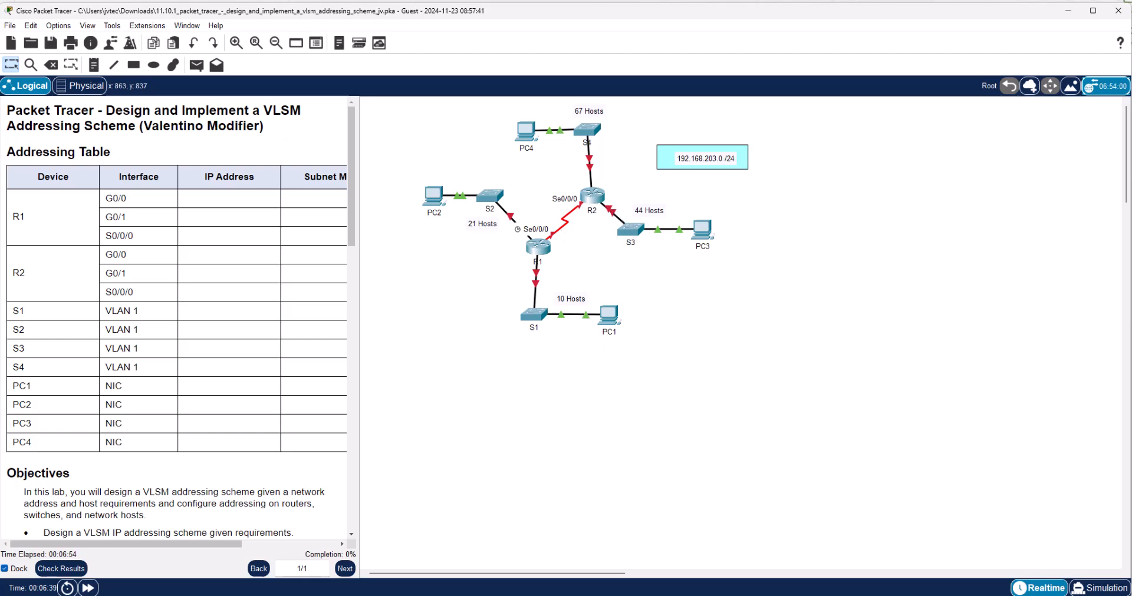
key(alt+Tab)
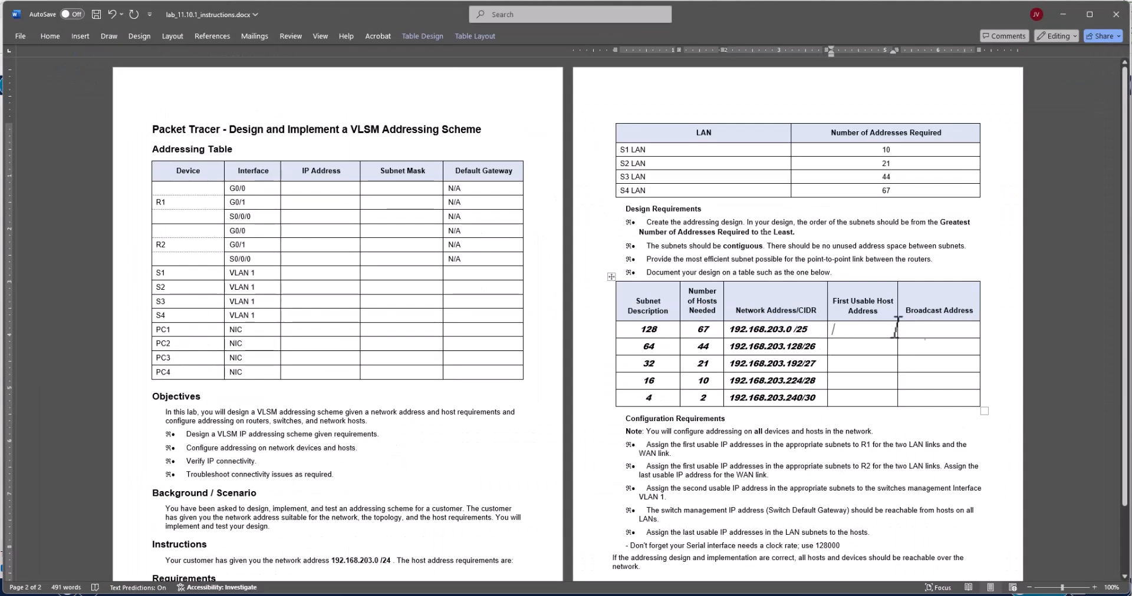
click(867, 365)
click(868, 385)
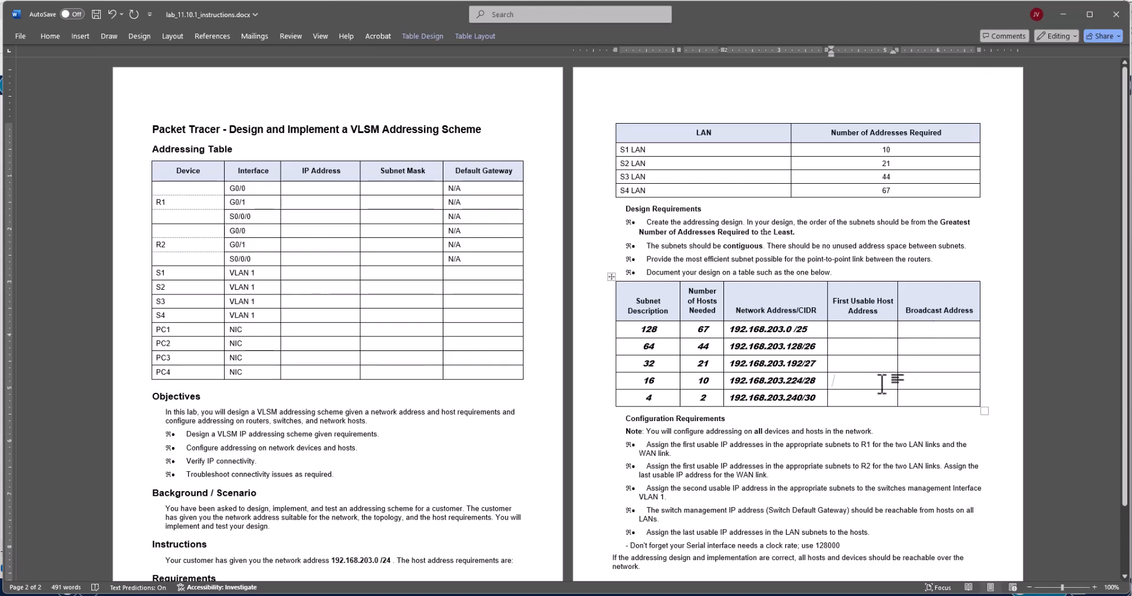
click(856, 336)
text(.1)
key(Tab)
text(.12)
Enter .129 as the first usable host address and .191 as the broadcast address in the 44-host row.
click(799, 346)
text(.129)
click(922, 353)
text(.191)
Enter .242 as the broadcast address and .241 as the first usable host address in the 2-host row.
click(925, 396)
text(.242)
click(884, 399)
text(.241)
Review the configuration requirements for the R1, R2, WAN link and switch addresses, and compare them with the entries in the Broadcast Address column.
drag(645, 445, 886, 535)
click(793, 494)
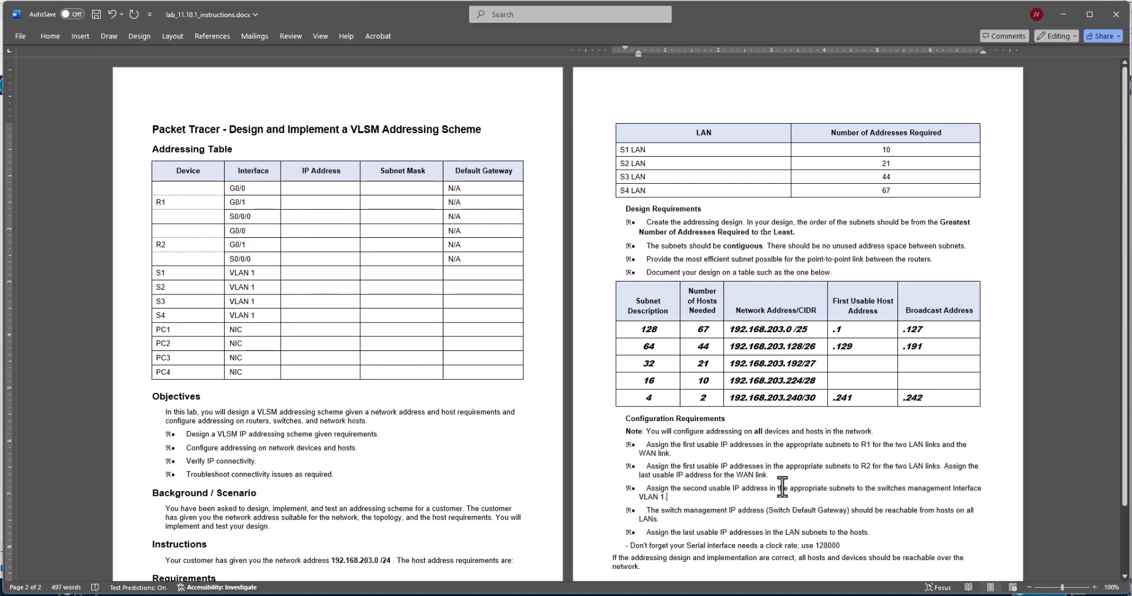
drag(683, 446, 739, 448)
double_click(865, 445)
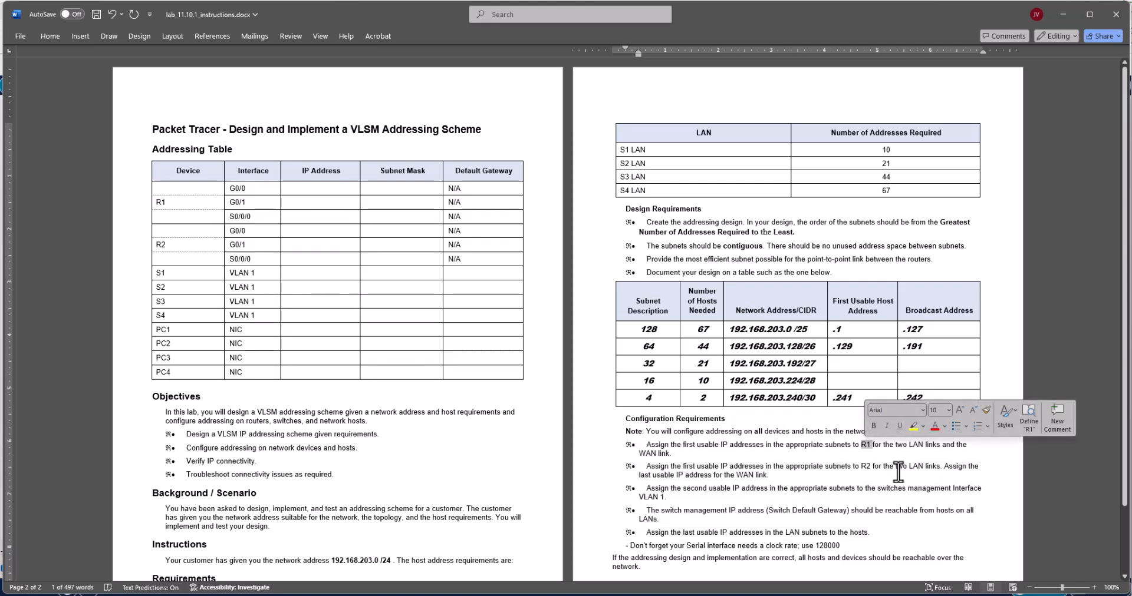
click(794, 460)
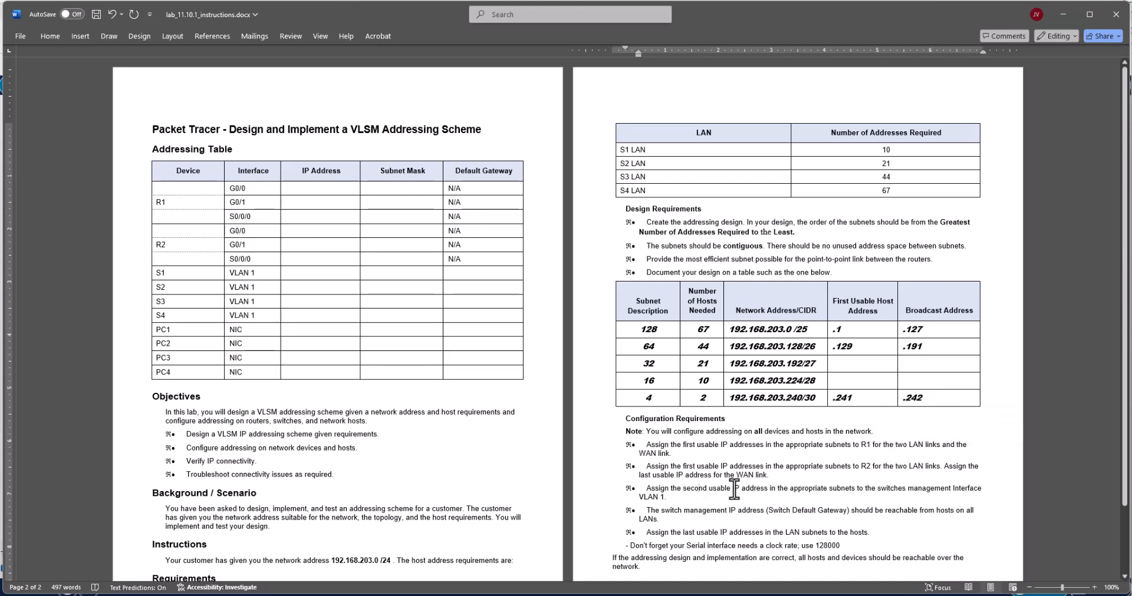
drag(709, 490, 666, 498)
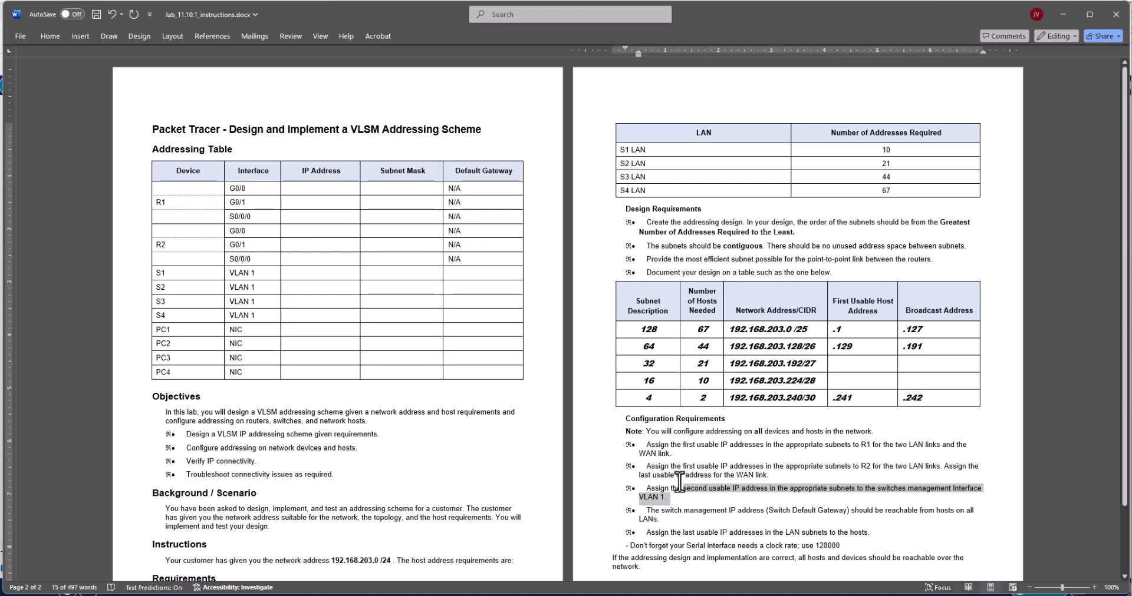
drag(684, 467, 903, 472)
double_click(741, 475)
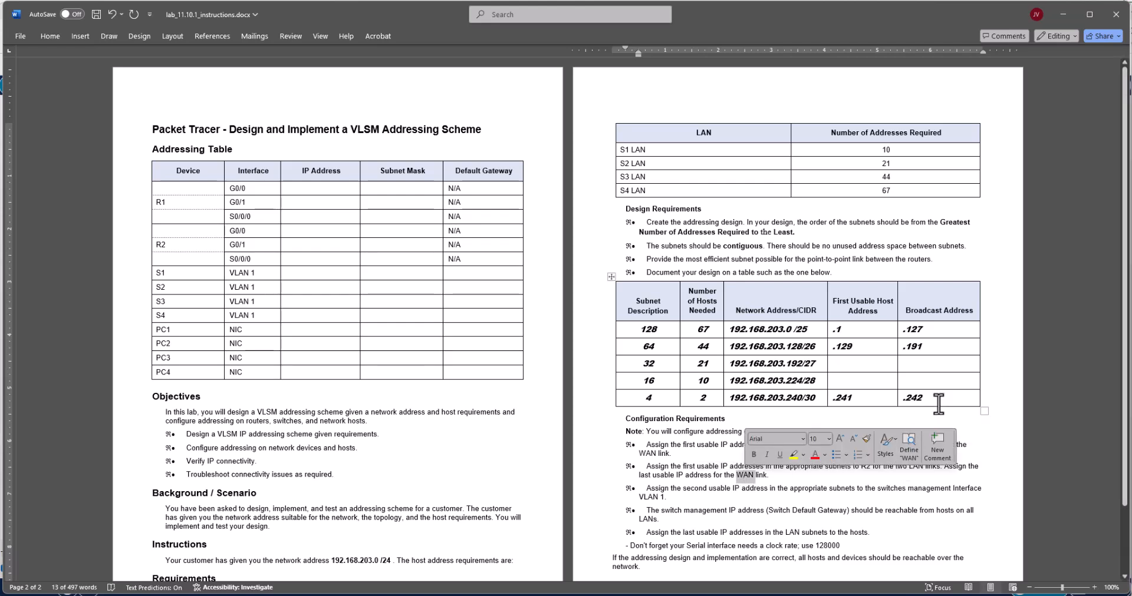
double_click(904, 398)
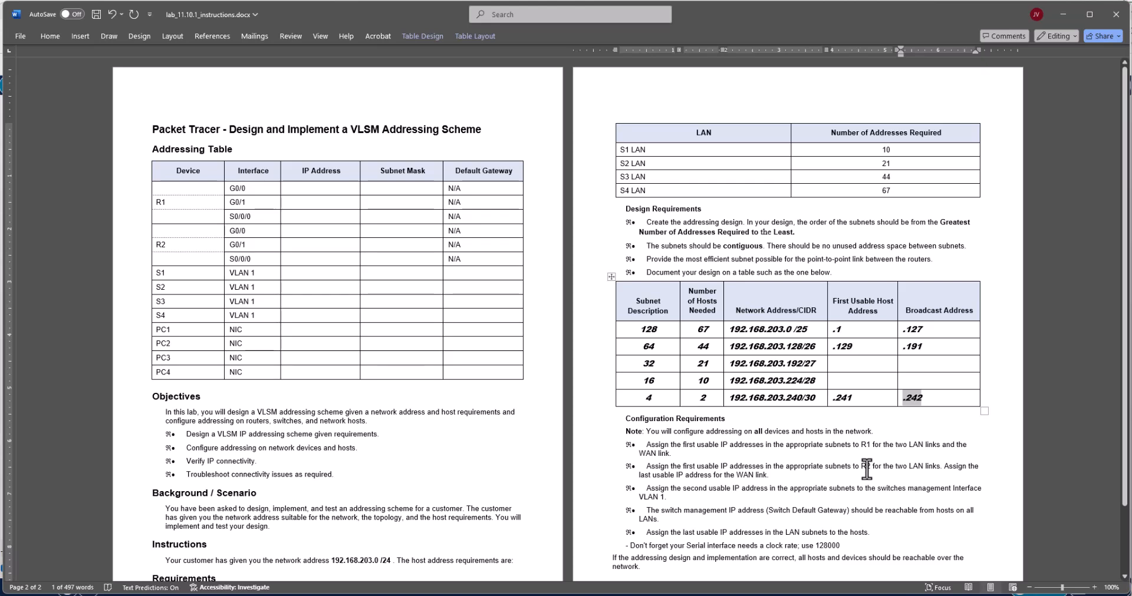
double_click(911, 329)
double_click(911, 346)
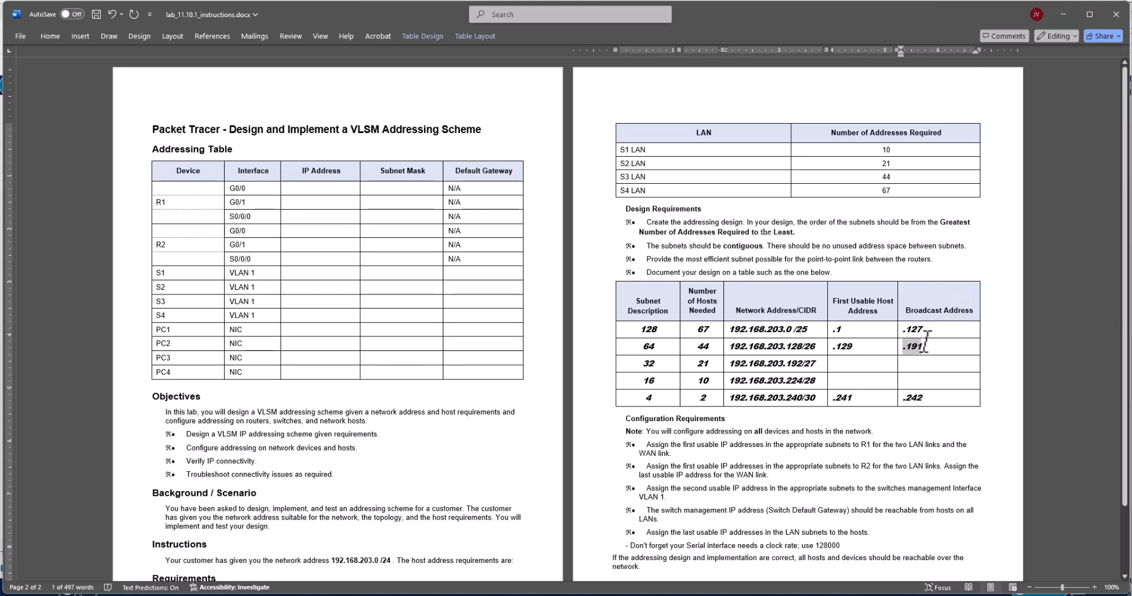
click(924, 383)
drag(906, 399, 925, 398)
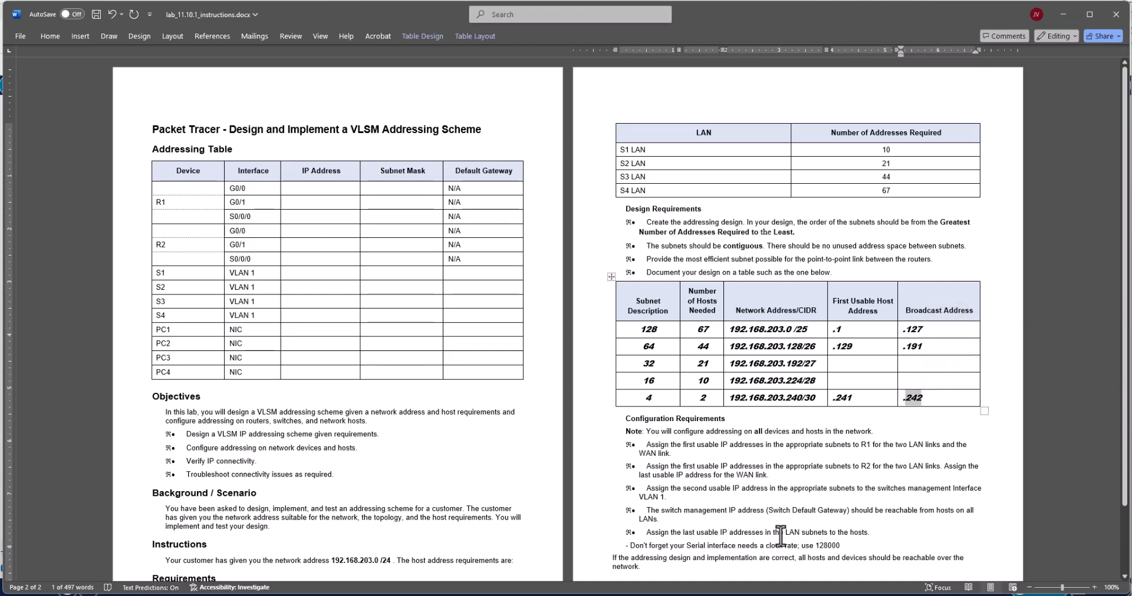
click(772, 511)
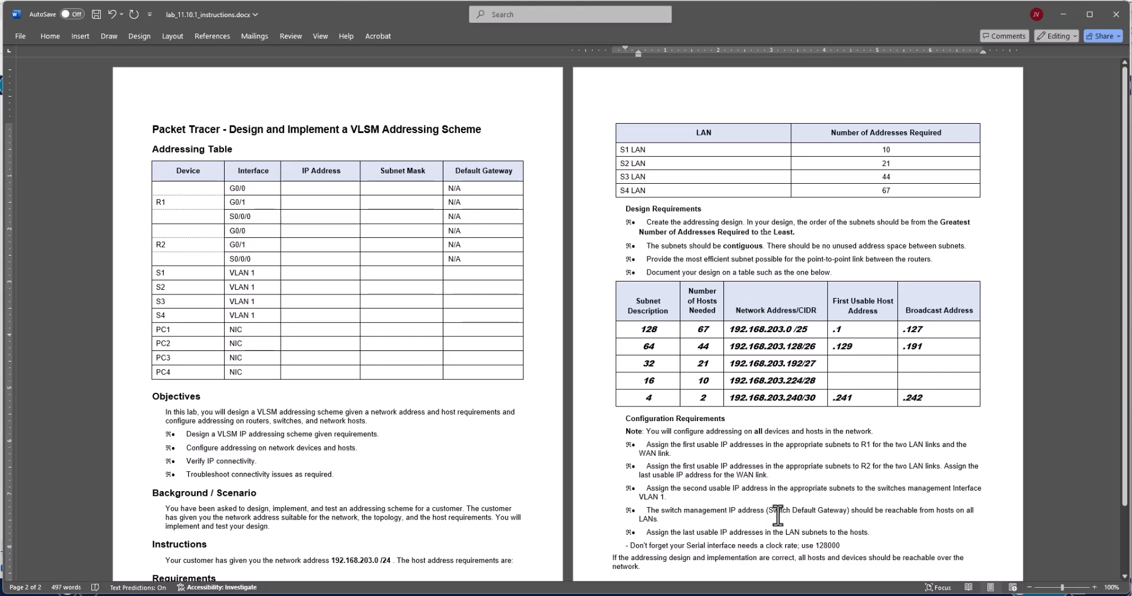